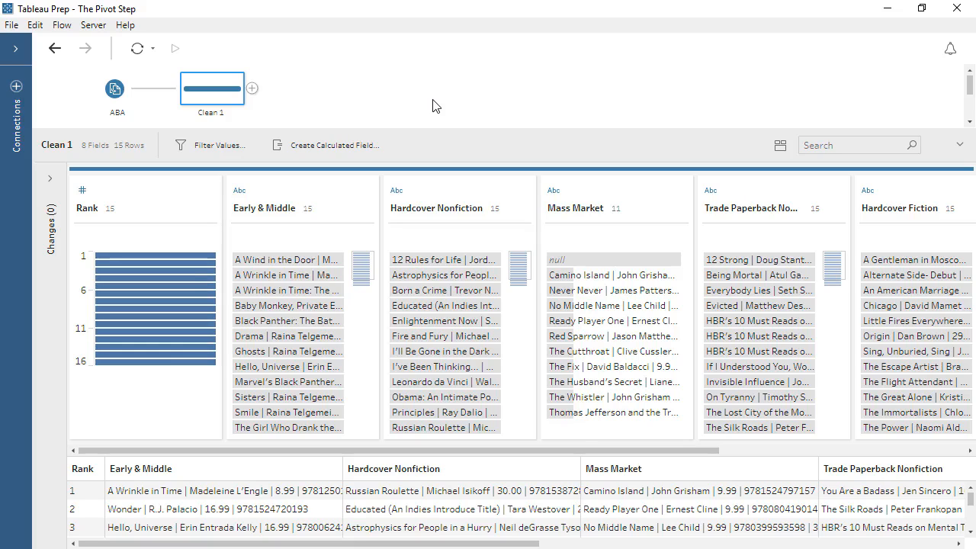
# Add a pivot step after Clean 1 and pivot all the book category fields from Early & Middle to Young Adult, excluding Rank.
pyautogui.click(252, 89)
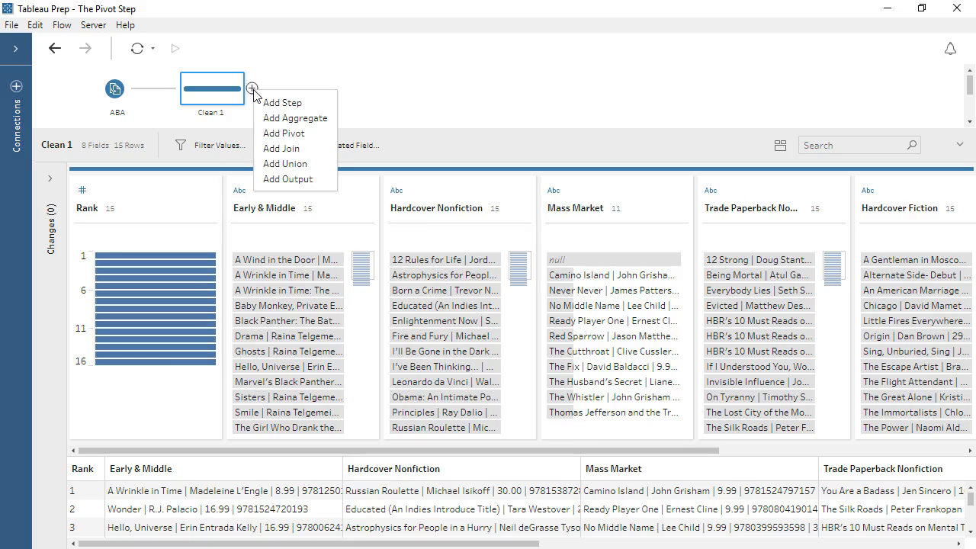
pyautogui.click(287, 135)
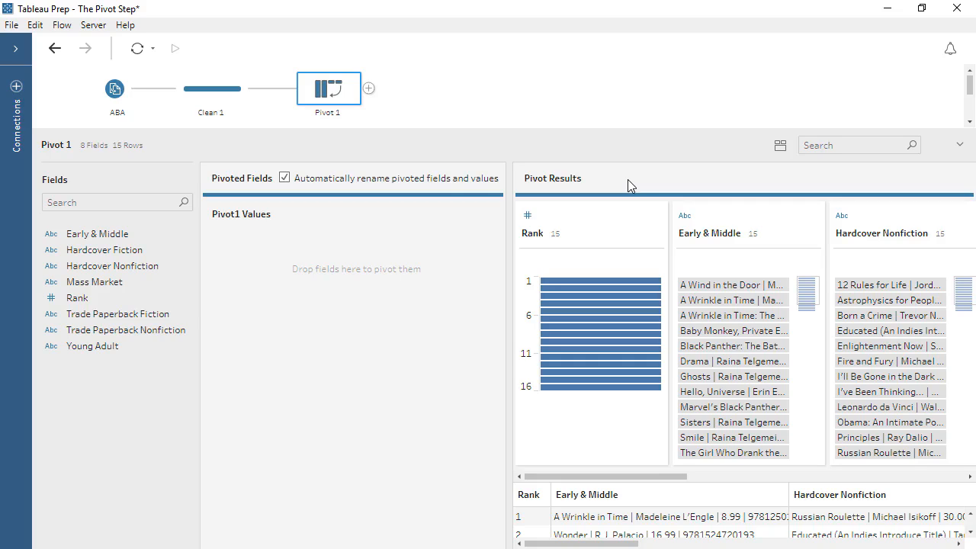
pyautogui.click(128, 236)
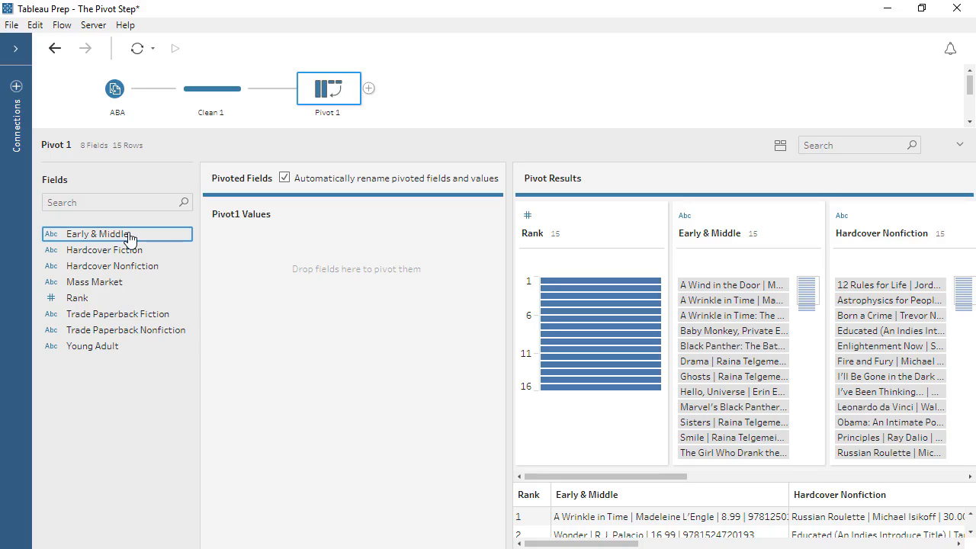
pyautogui.keyDown('shift'); pyautogui.click(133, 351); pyautogui.keyUp('shift')
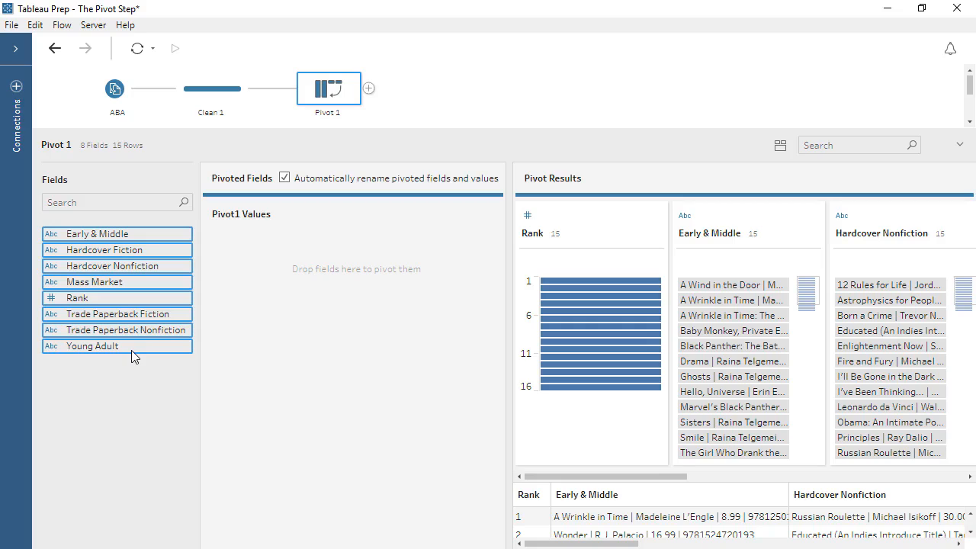
pyautogui.keyDown('ctrl'); pyautogui.click(127, 298); pyautogui.keyUp('ctrl')
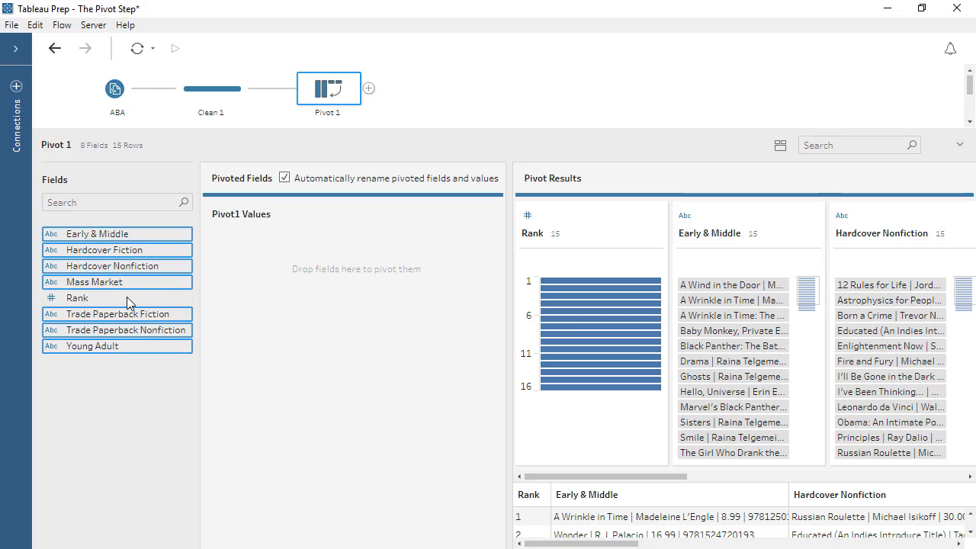
pyautogui.moveTo(128, 263); pyautogui.dragTo(260, 260)
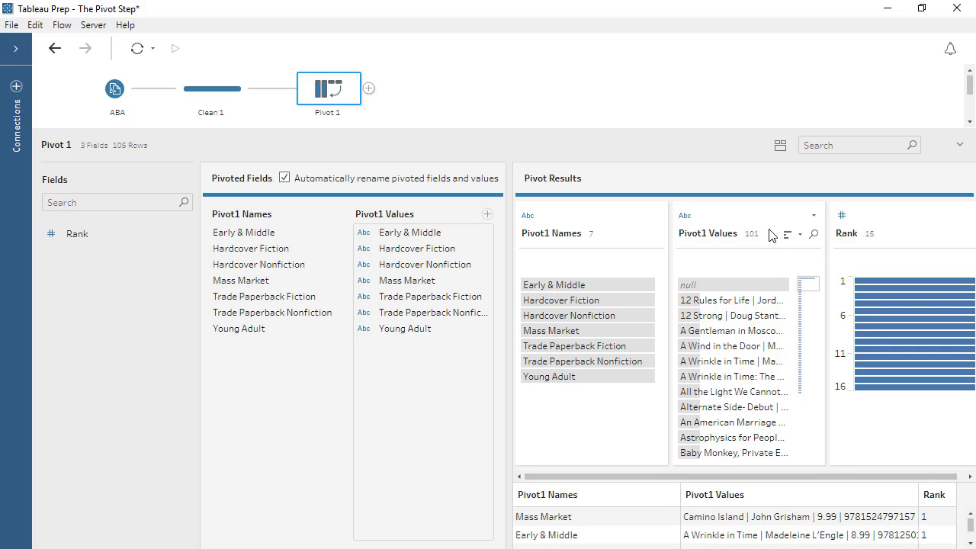
# Rename the pivot result fields: Pivot1 Names as List and Pivot1 Values as Info.
pyautogui.doubleClick(567, 235)
pyautogui.write('List')
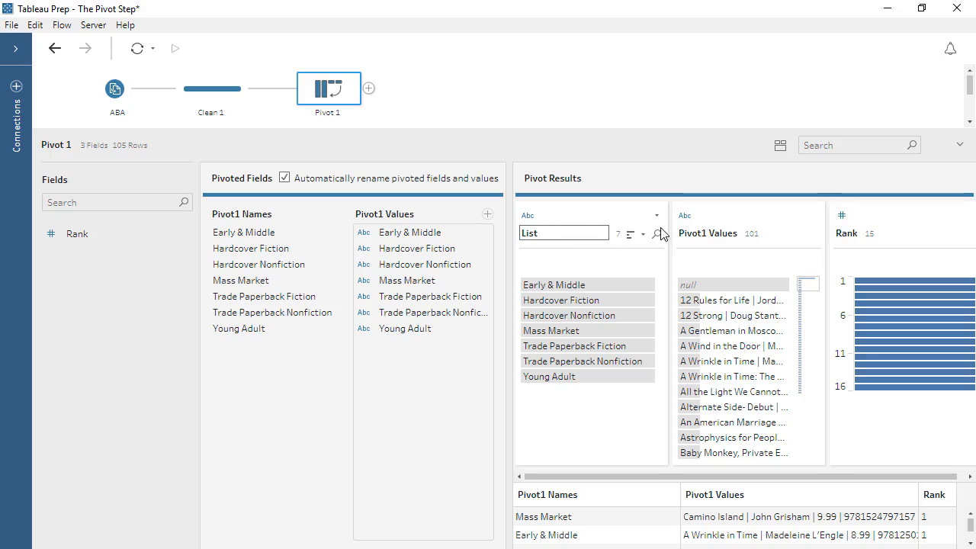
pyautogui.click(697, 235)
pyautogui.doubleClick(697, 235)
pyautogui.write('Info')
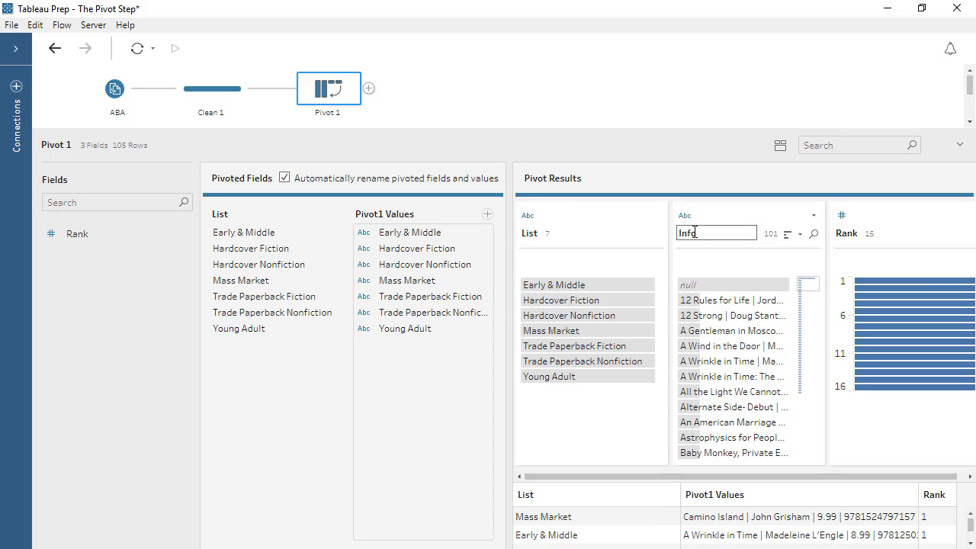
pyautogui.press('Return')
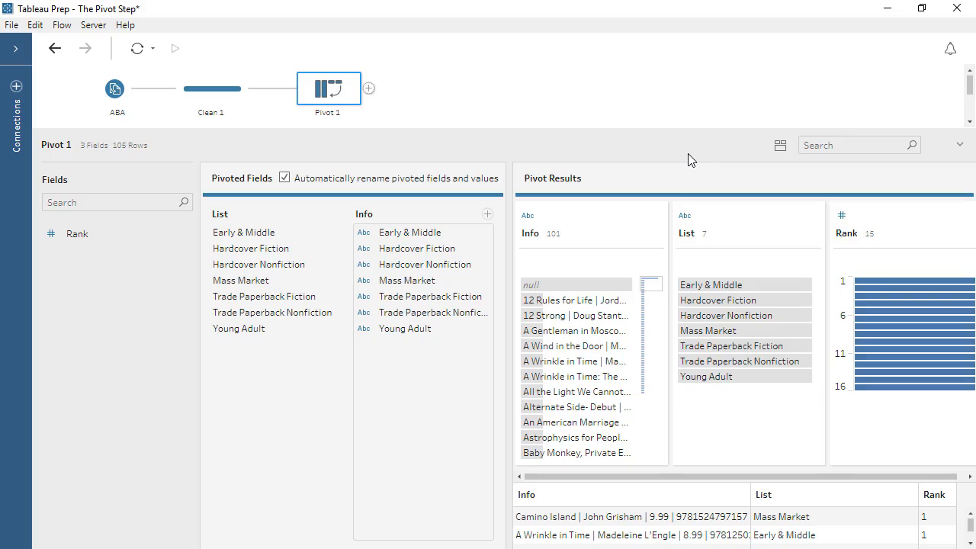
# Try adding Rank to the pivoted Info fields, and move it back out of the pivot.
pyautogui.moveTo(120, 236); pyautogui.dragTo(371, 363)
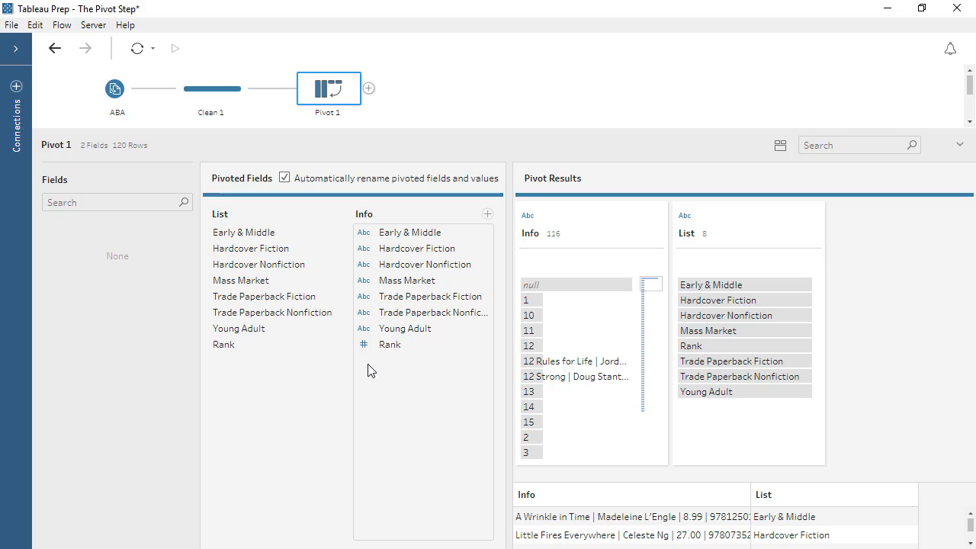
pyautogui.click(389, 350)
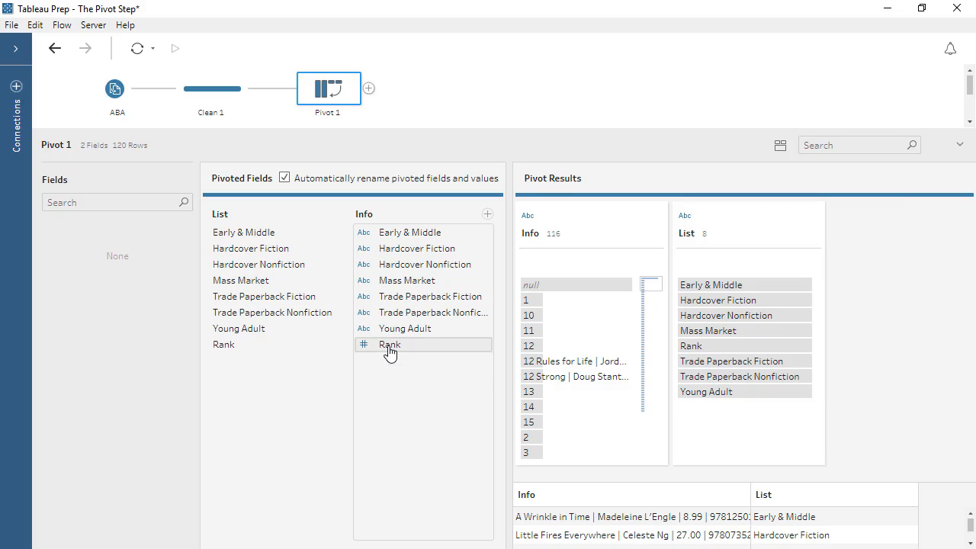
pyautogui.moveTo(390, 350); pyautogui.dragTo(92, 276)
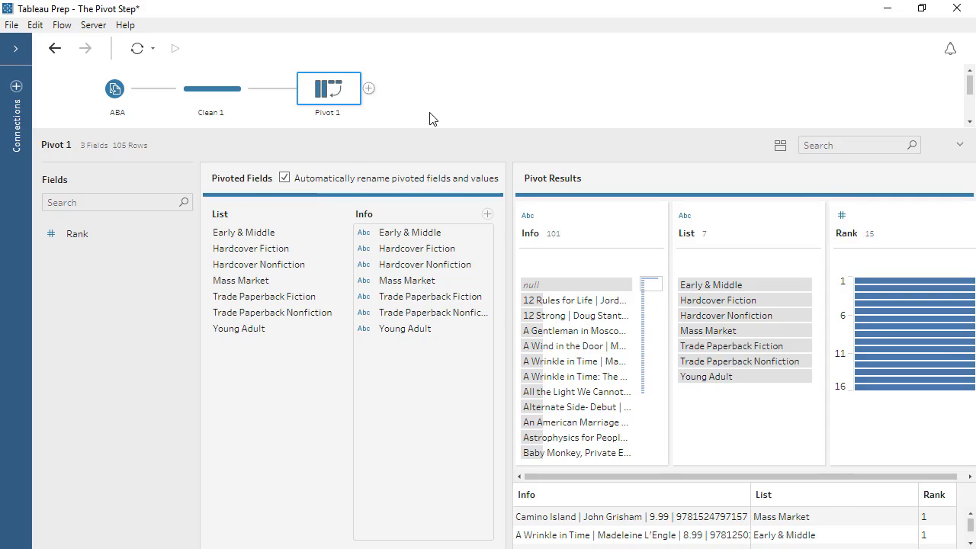
# Add a pivot step after Clean 2 in the NYT flow and pivot its three Author fields.
pyautogui.scroll(-2, 429, 118)
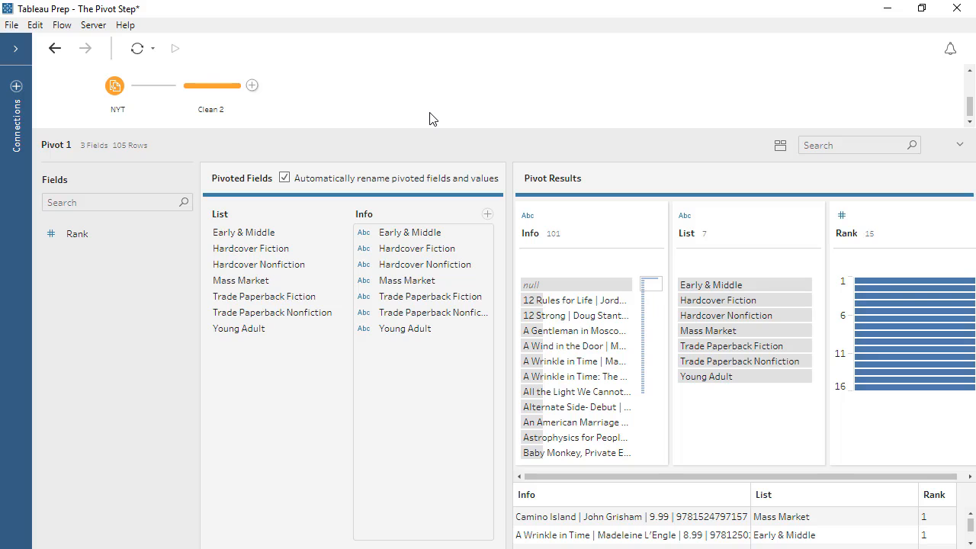
pyautogui.click(212, 90)
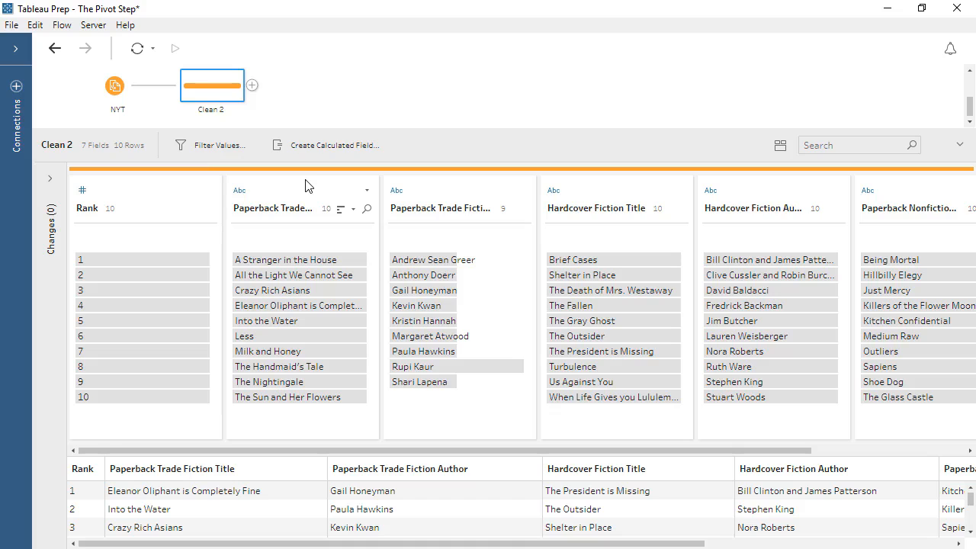
pyautogui.click(251, 86)
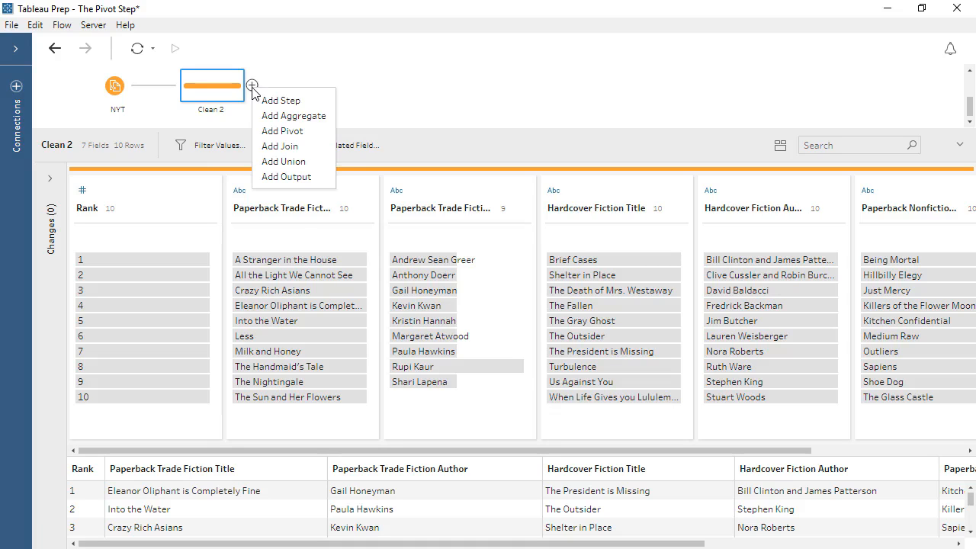
pyautogui.click(278, 129)
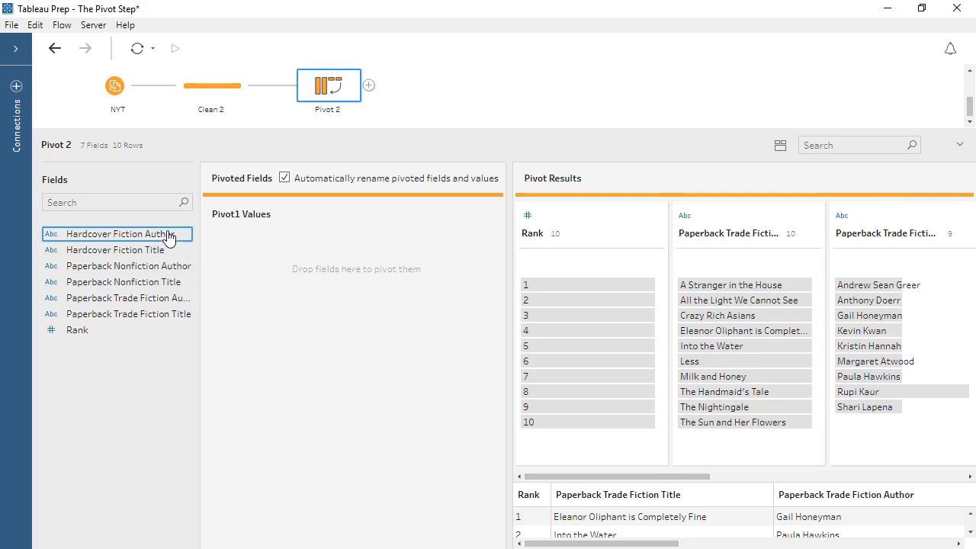
pyautogui.keyDown('ctrl'); pyautogui.click(174, 269); pyautogui.keyUp('ctrl')
pyautogui.keyDown('ctrl'); pyautogui.click(174, 300); pyautogui.keyUp('ctrl')
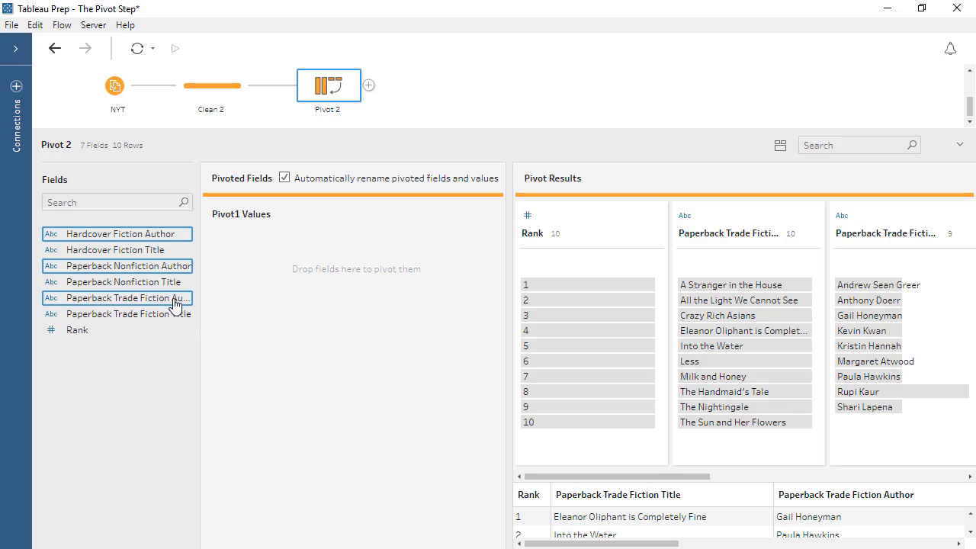
pyautogui.moveTo(170, 271); pyautogui.dragTo(271, 276)
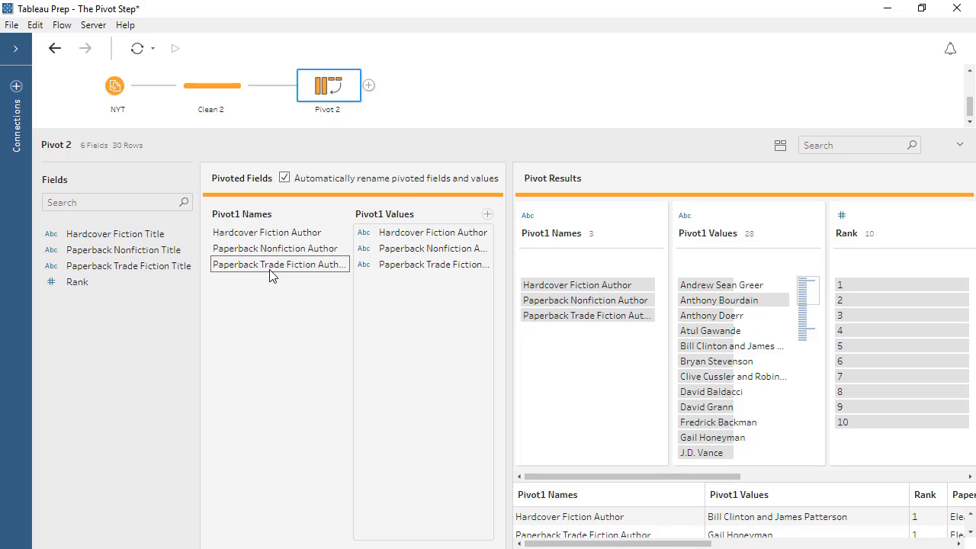
# Add a second pivot values column and fill it with the hardcover fiction, paperback nonfiction and paperback trade fiction Title fields.
pyautogui.click(487, 214)
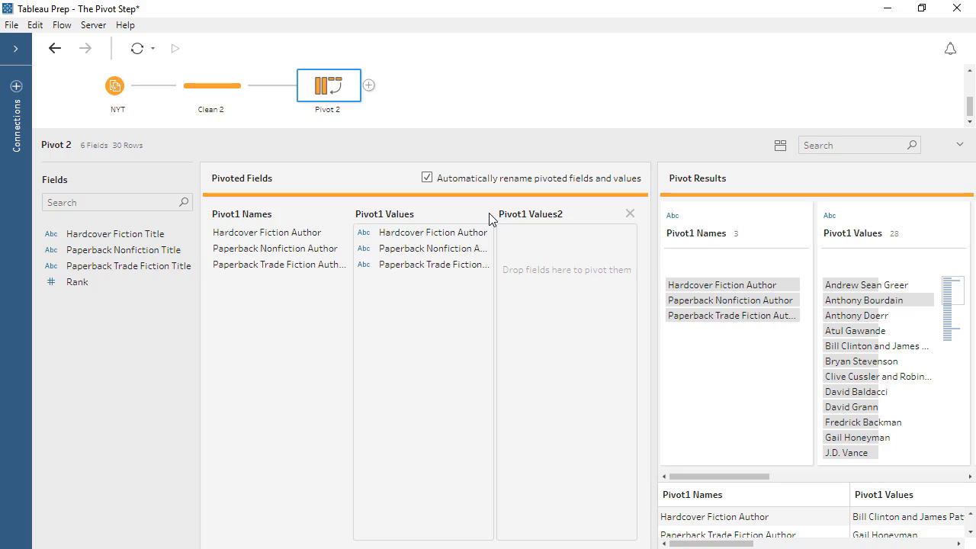
pyautogui.click(140, 238)
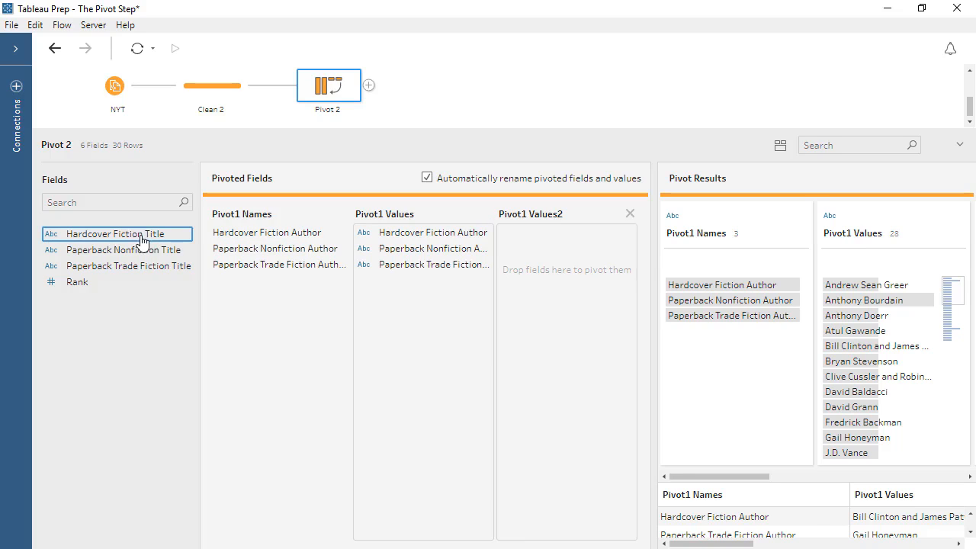
pyautogui.keyDown('ctrl'); pyautogui.click(141, 253); pyautogui.keyUp('ctrl')
pyautogui.keyDown('ctrl'); pyautogui.click(137, 269); pyautogui.keyUp('ctrl')
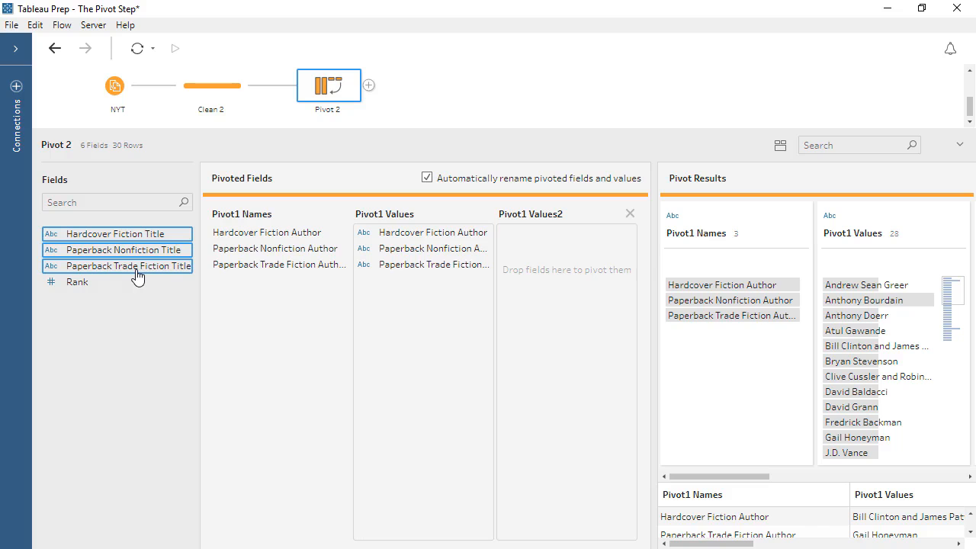
pyautogui.moveTo(138, 256); pyautogui.dragTo(513, 269)
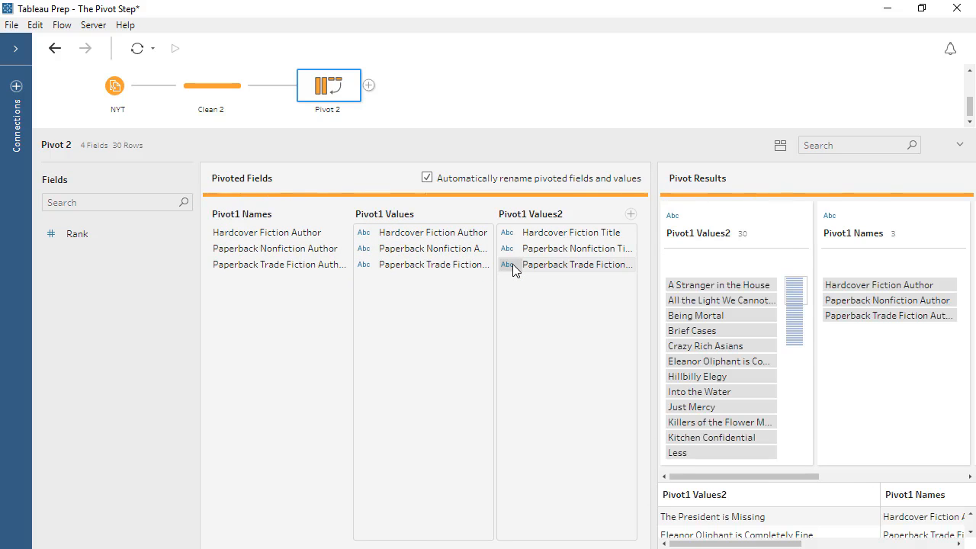
# Add a cleaning step after Pivot 2 and rename Pivot1 Values2 as Title in it.
pyautogui.click(369, 86)
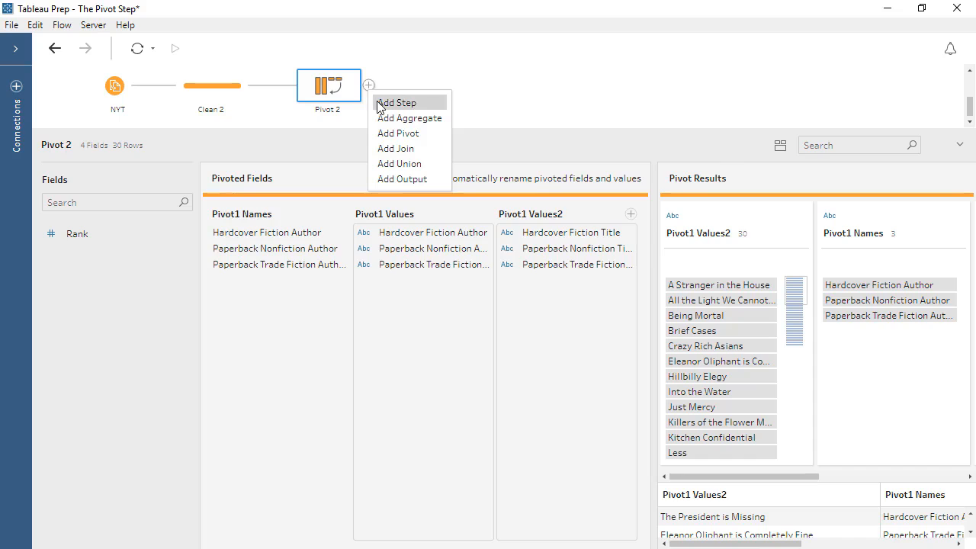
pyautogui.click(382, 102)
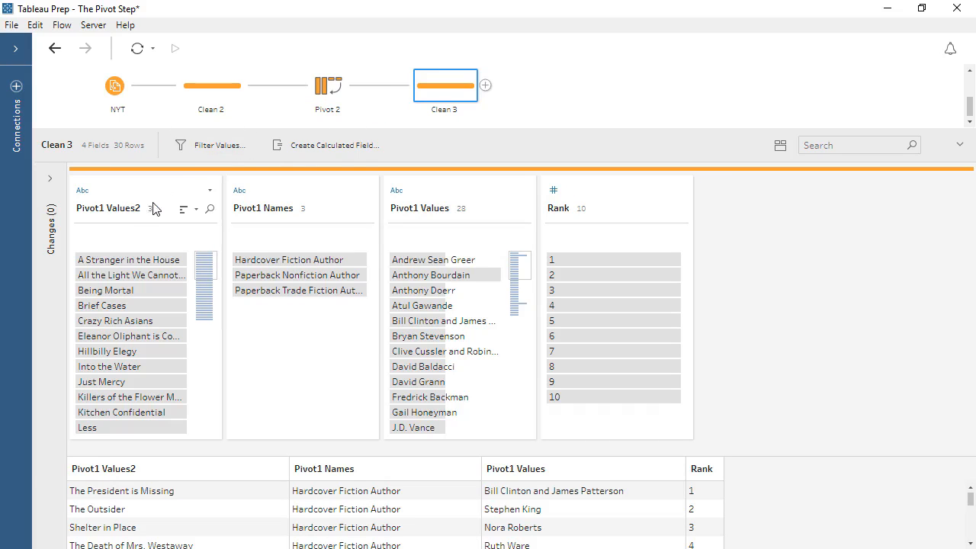
pyautogui.doubleClick(120, 210)
pyautogui.write('Title')
pyautogui.press('Return')
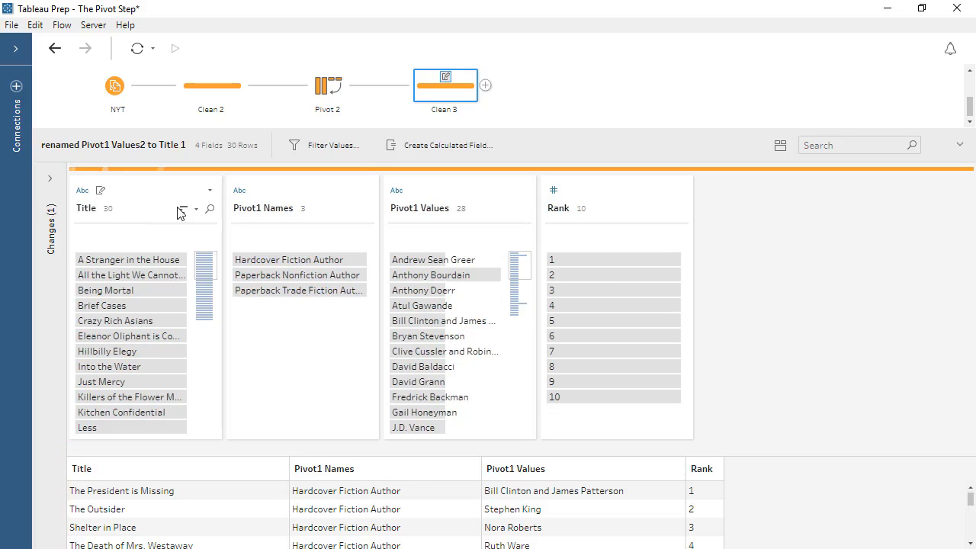
# Rename the Pivot1 Names field as List and the Pivot1 Values field as Author.
pyautogui.click(247, 211)
pyautogui.doubleClick(247, 211)
pyautogui.write('List')
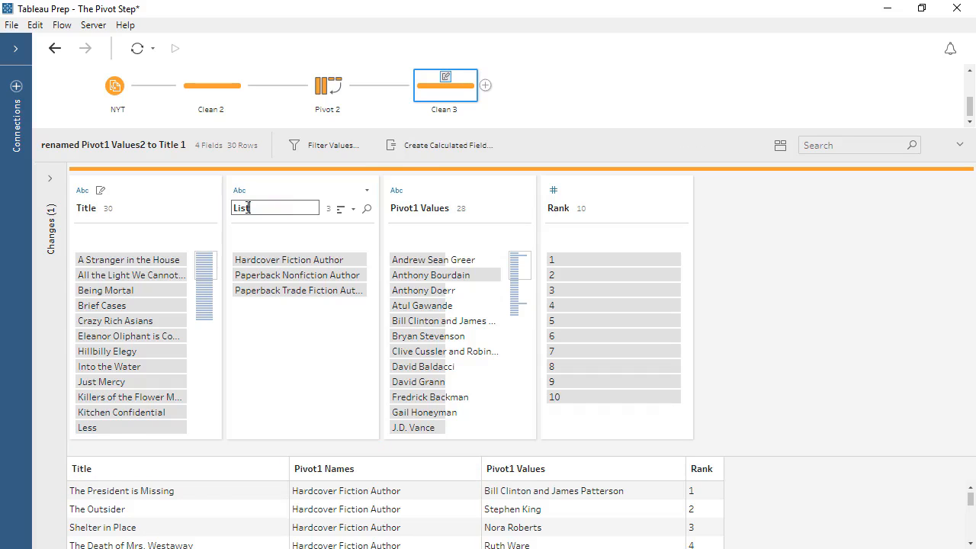
pyautogui.press('Return')
pyautogui.click(405, 219)
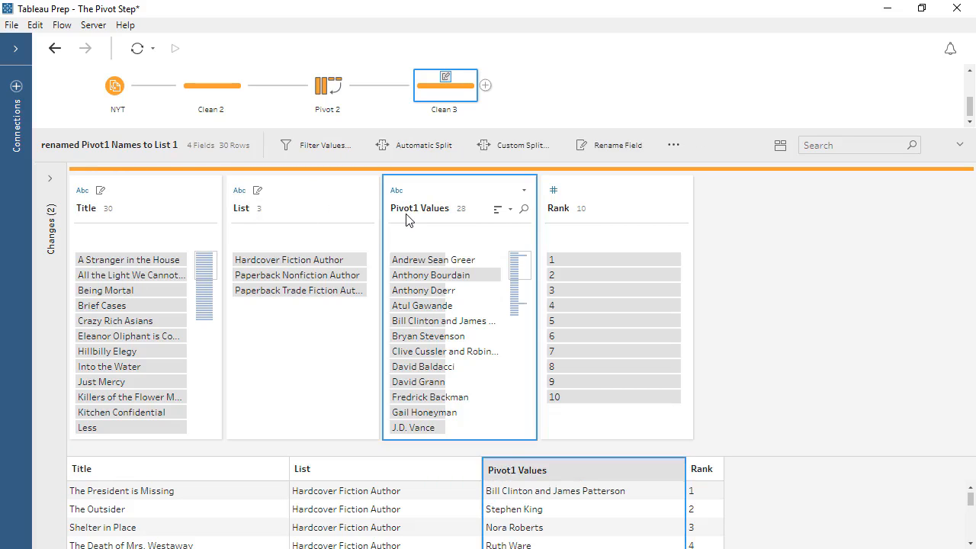
pyautogui.doubleClick(405, 218)
pyautogui.write('Author')
pyautogui.press('Return')
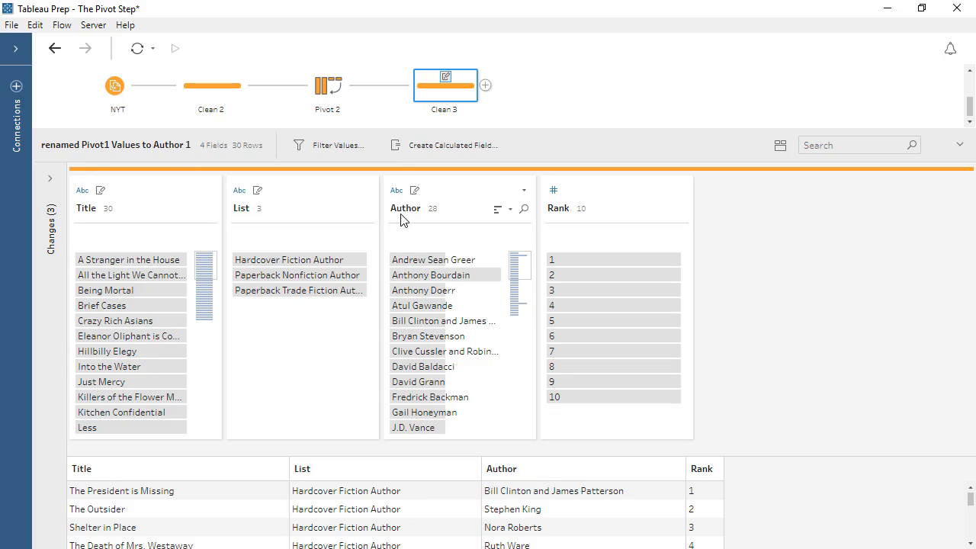